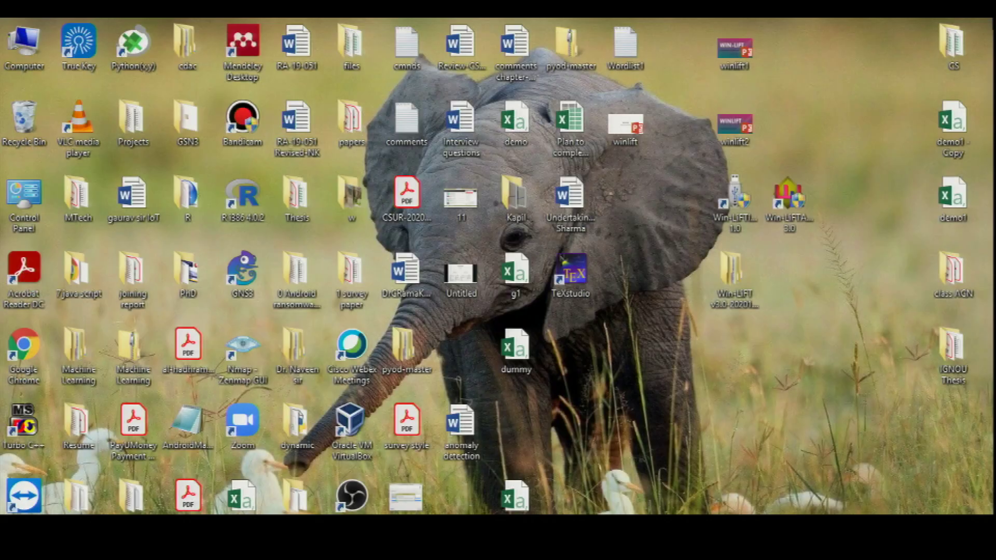
Step: Launch Win-LiFTImagerBuilder with admin rights and advance past the welcome page to Case Details
{"action": "left_click", "coordinate": [744, 209]}
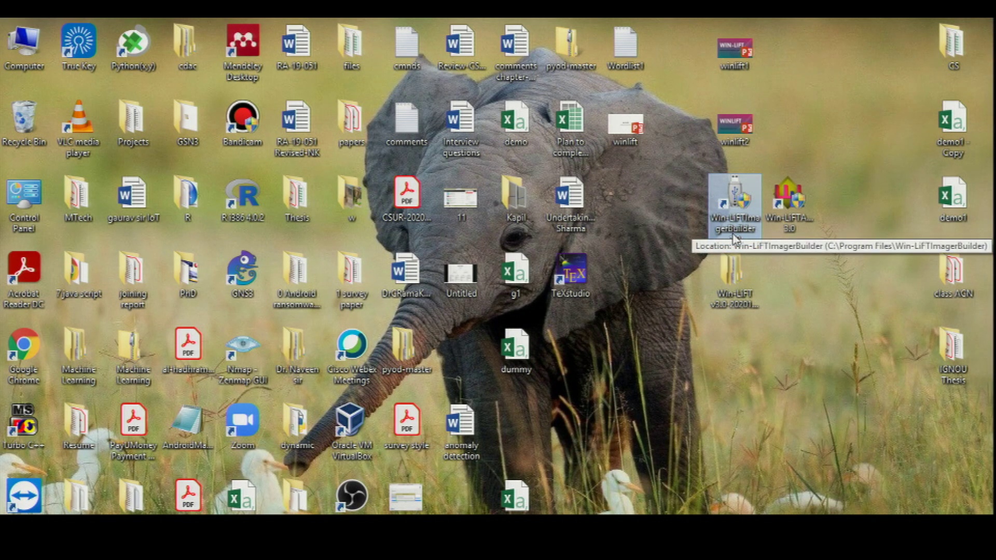
{"action": "double_click", "coordinate": [725, 206]}
{"action": "left_click", "coordinate": [558, 319]}
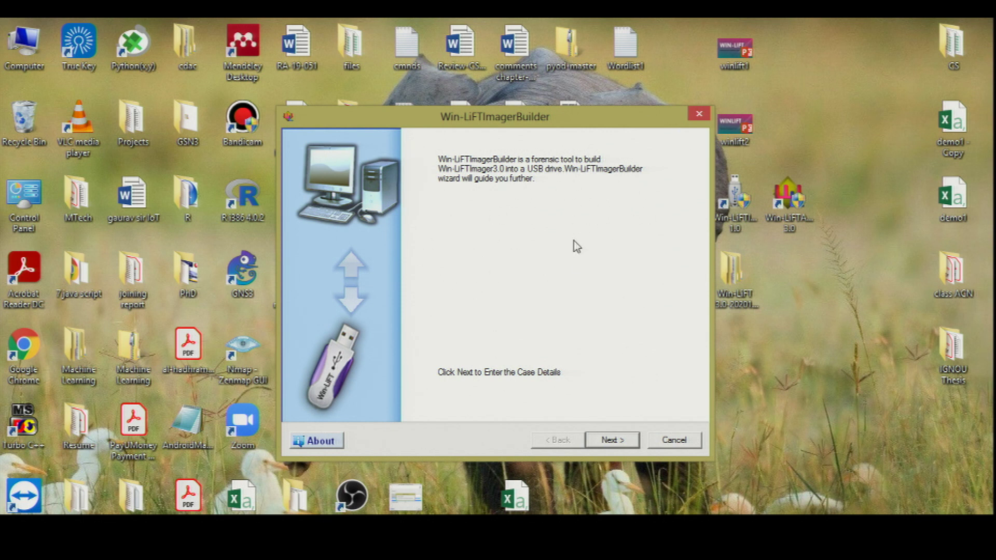
{"action": "left_click", "coordinate": [607, 442]}
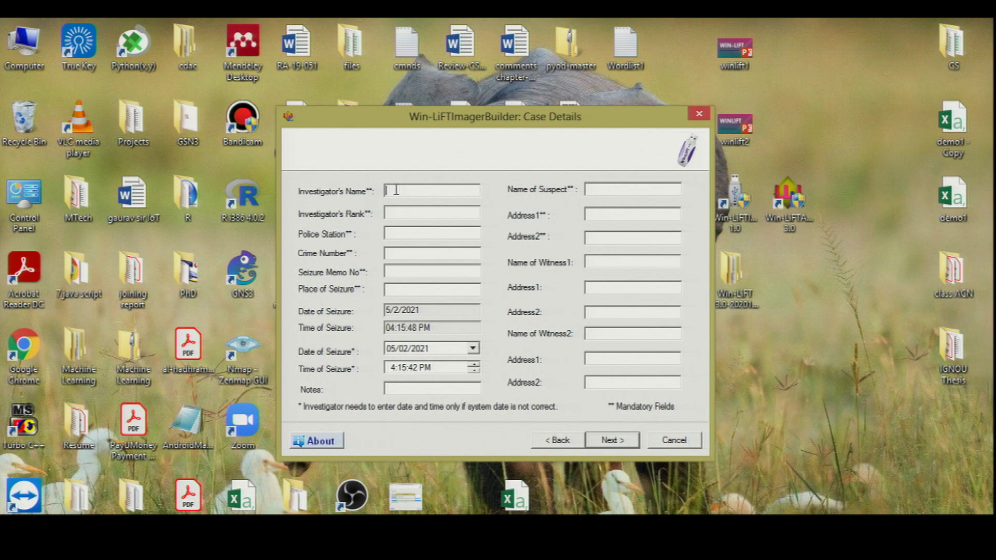
Step: Enter the investigator's name, rank Officer and the corrected police station Chandigarh
{"action": "left_click", "coordinate": [407, 214]}
{"action": "type", "text": "Oficer"}
{"action": "type", "text": "C"}
{"action": "type", "text": "hnadigarh"}
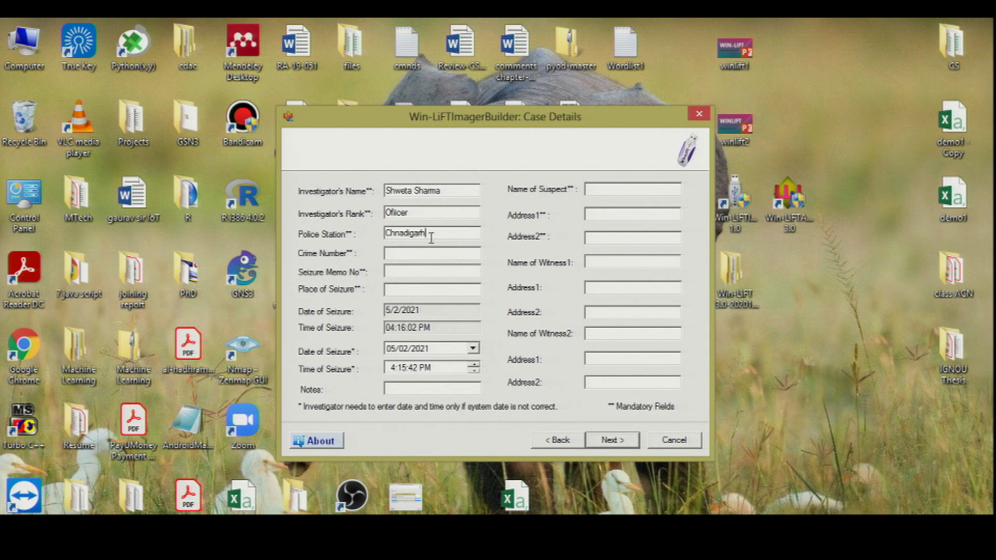
{"action": "left_click_drag", "start_coordinate": [427, 233], "coordinate": [387, 238]}
{"action": "key", "text": "End"}
{"action": "key", "text": "BackSpace"}
{"action": "key", "text": "BackSpace"}
{"action": "key", "text": "BackSpace"}
{"action": "key", "text": "BackSpace"}
{"action": "key", "text": "BackSpace"}
{"action": "key", "text": "BackSpace"}
{"action": "key", "text": "BackSpace"}
{"action": "type", "text": "handigar"}
{"action": "double_click", "coordinate": [430, 235]}
{"action": "key", "text": "ctrl+c"}
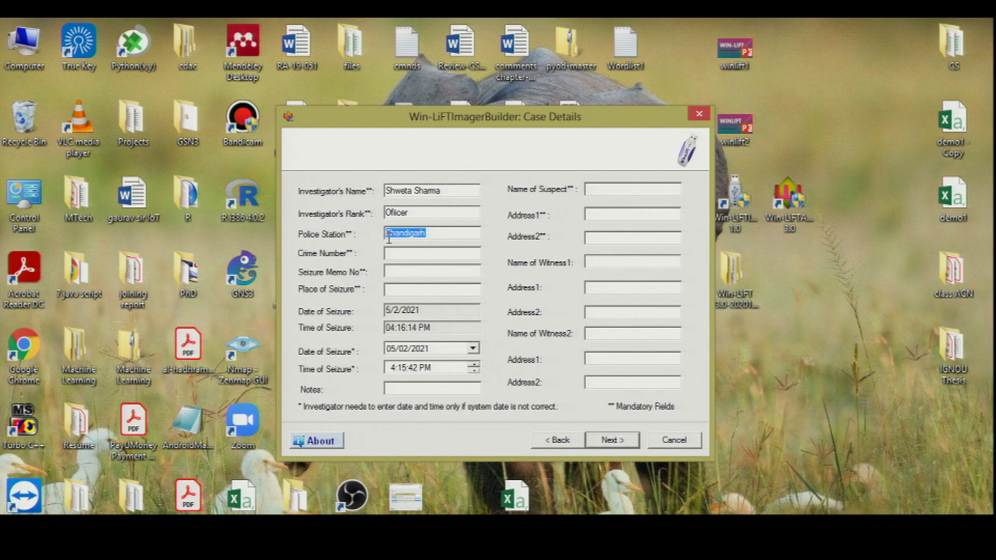
Step: Fill in the crime number, Chandigarh as place of seizure, suspect entry AB and Chandigarh as first address
{"action": "left_click", "coordinate": [398, 256]}
{"action": "type", "text": "12"}
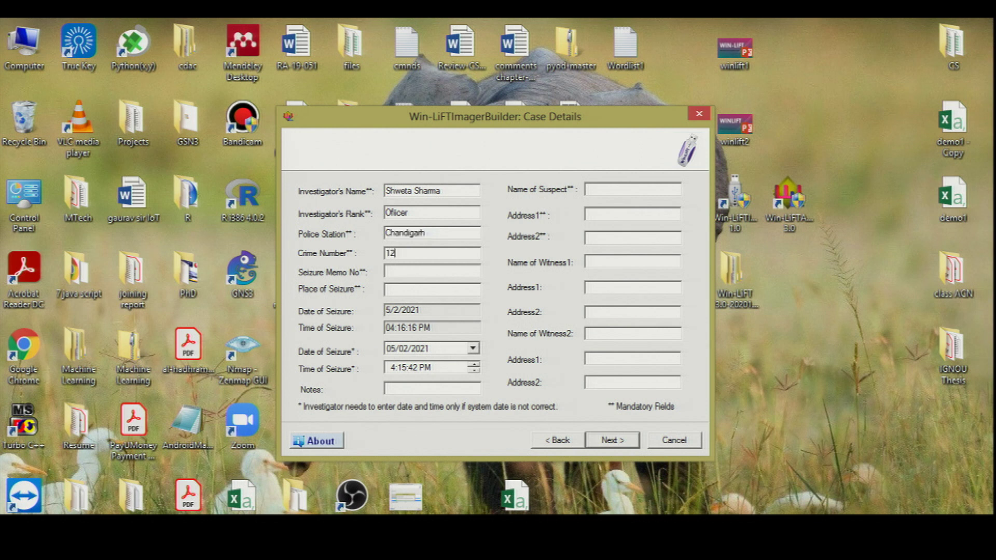
{"action": "type", "text": "135"}
{"action": "left_click", "coordinate": [394, 288]}
{"action": "key", "text": "ctrl+v"}
{"action": "type", "text": "AB"}
{"action": "left_click", "coordinate": [605, 216]}
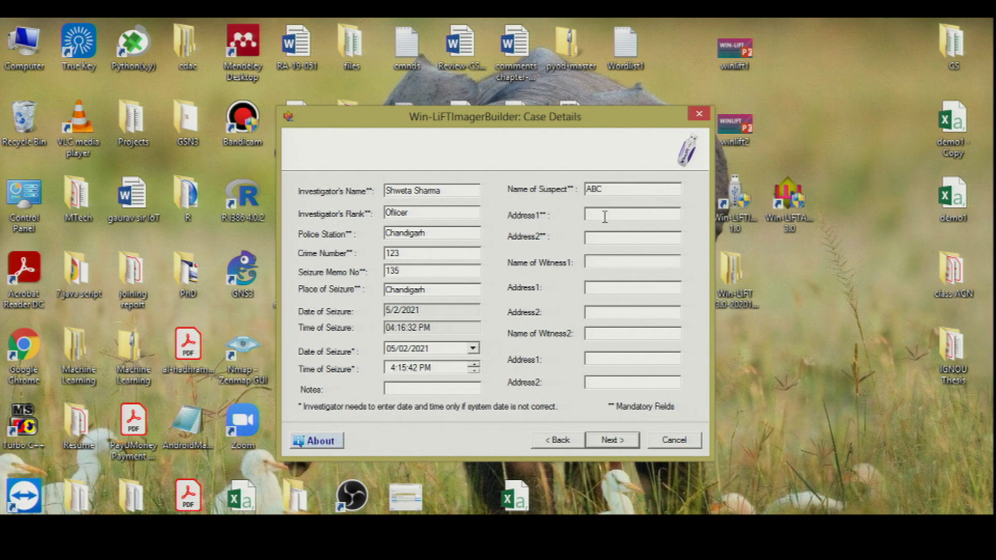
{"action": "key", "text": "ctrl+v"}
{"action": "key", "text": "ctrl+v"}
Step: On the Acquisition options page, re-enable every acquisition plug-in with Select All
{"action": "left_click", "coordinate": [606, 443]}
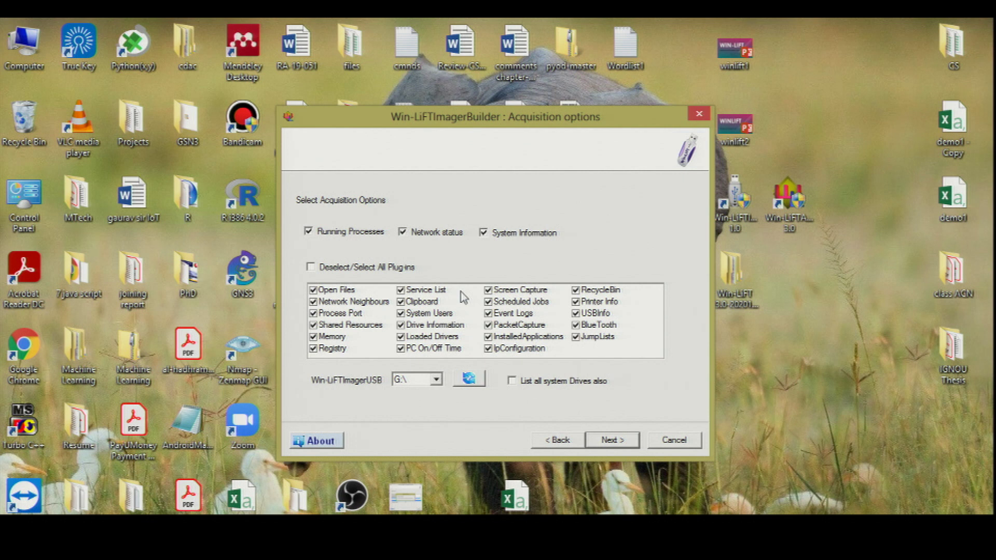
{"action": "left_click", "coordinate": [311, 267]}
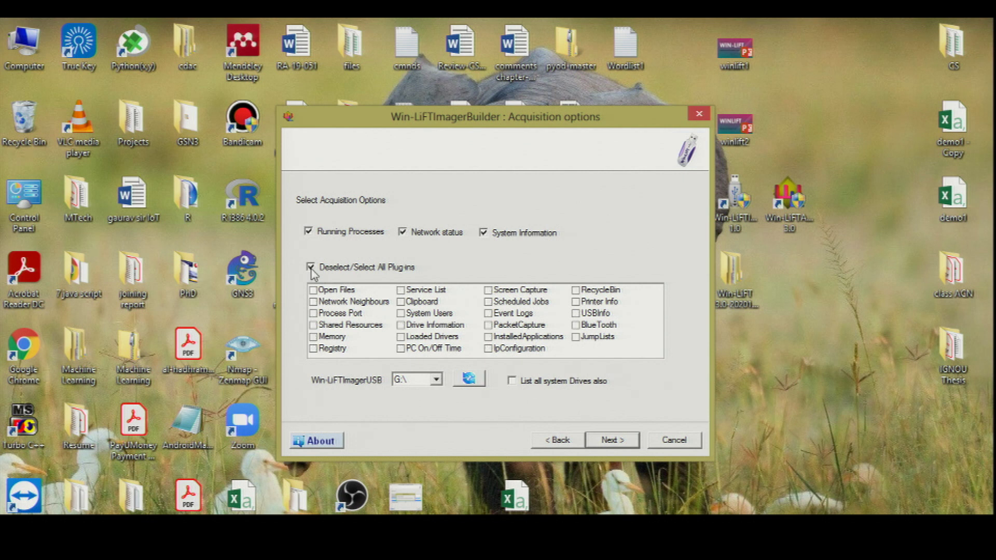
{"action": "left_click", "coordinate": [438, 325]}
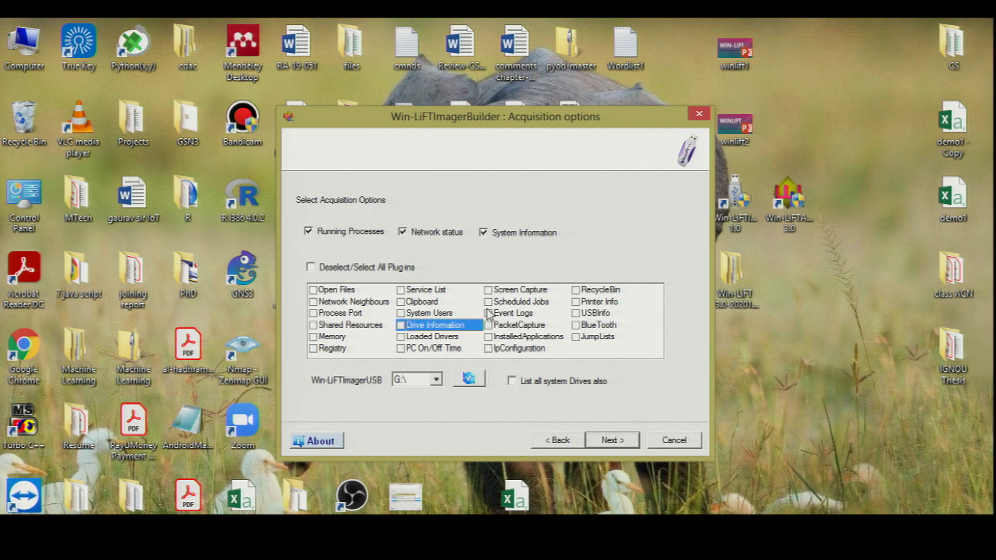
{"action": "left_click", "coordinate": [489, 313]}
{"action": "left_click", "coordinate": [401, 302]}
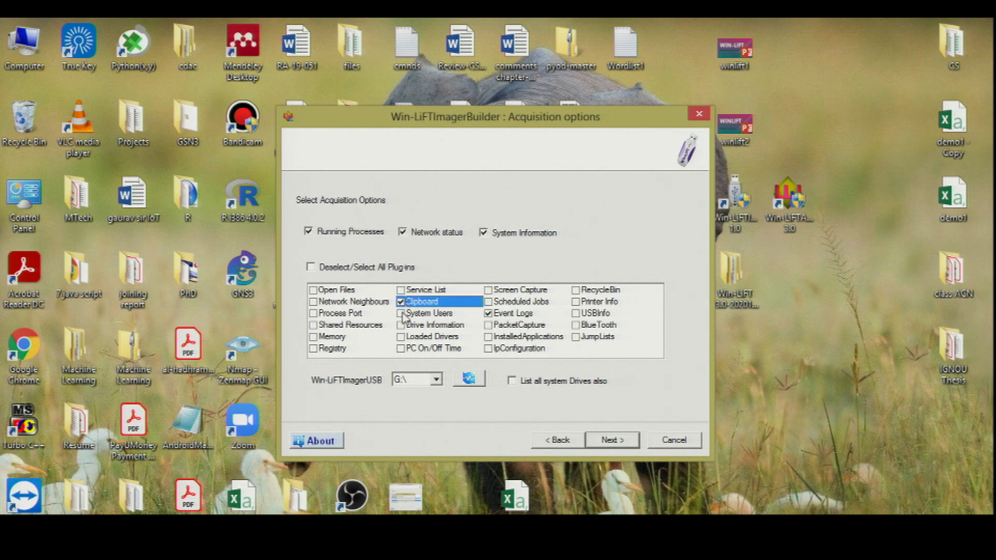
{"action": "left_click", "coordinate": [401, 313]}
{"action": "left_click", "coordinate": [401, 291]}
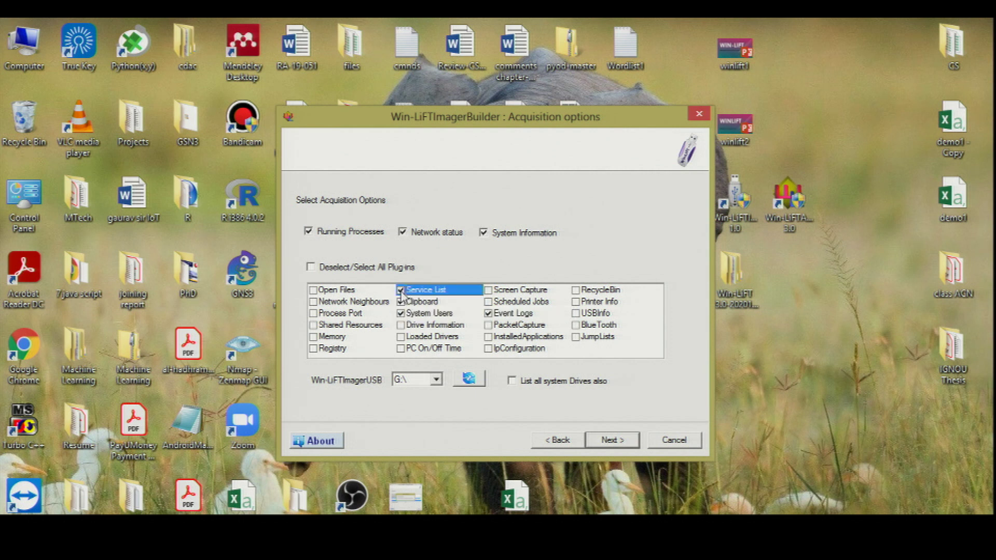
{"action": "left_click", "coordinate": [311, 267]}
{"action": "left_click", "coordinate": [311, 268]}
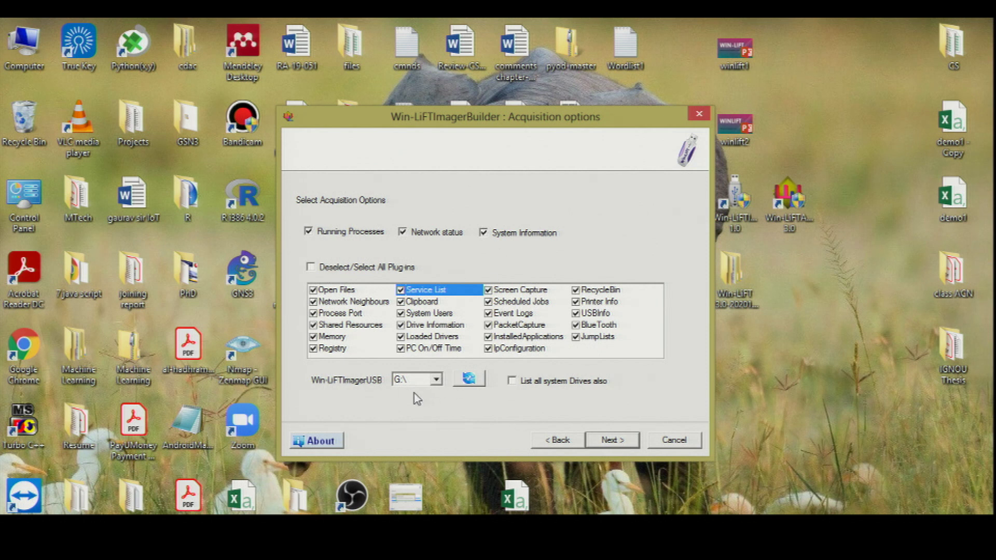
Step: Keep G:\ as the Win-LiFTImagerUSB drive and proceed to the confirmation
{"action": "left_click", "coordinate": [436, 380]}
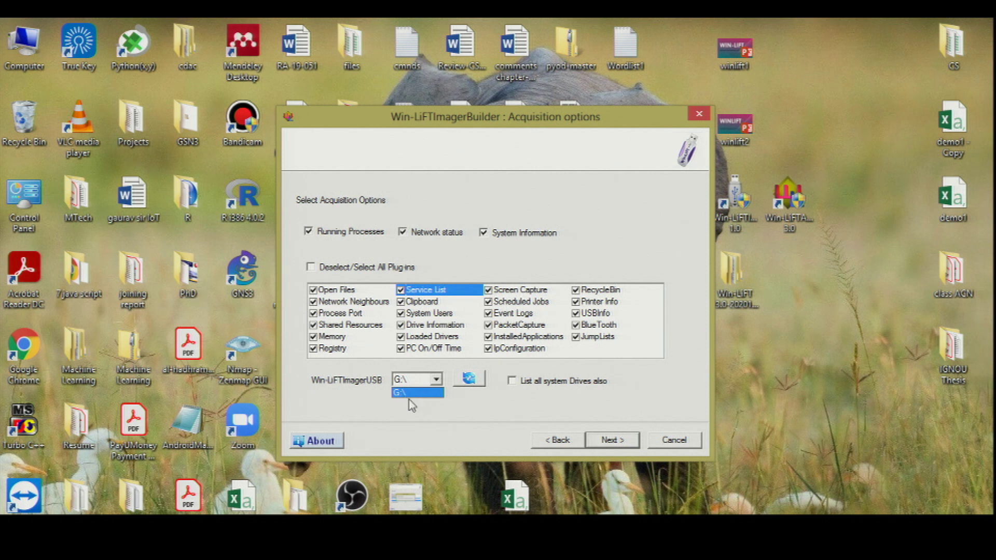
{"action": "left_click", "coordinate": [434, 413]}
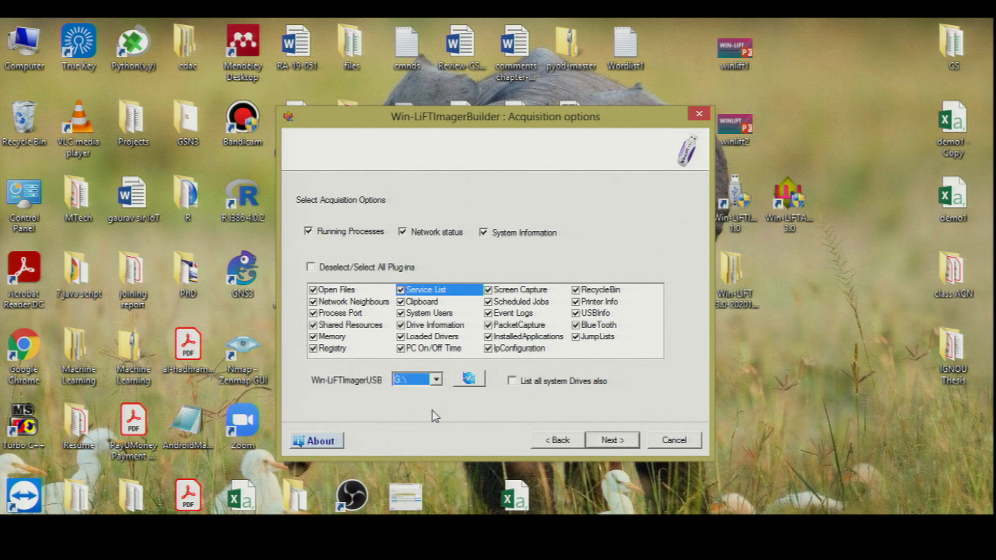
{"action": "left_click", "coordinate": [512, 382]}
{"action": "left_click", "coordinate": [435, 381]}
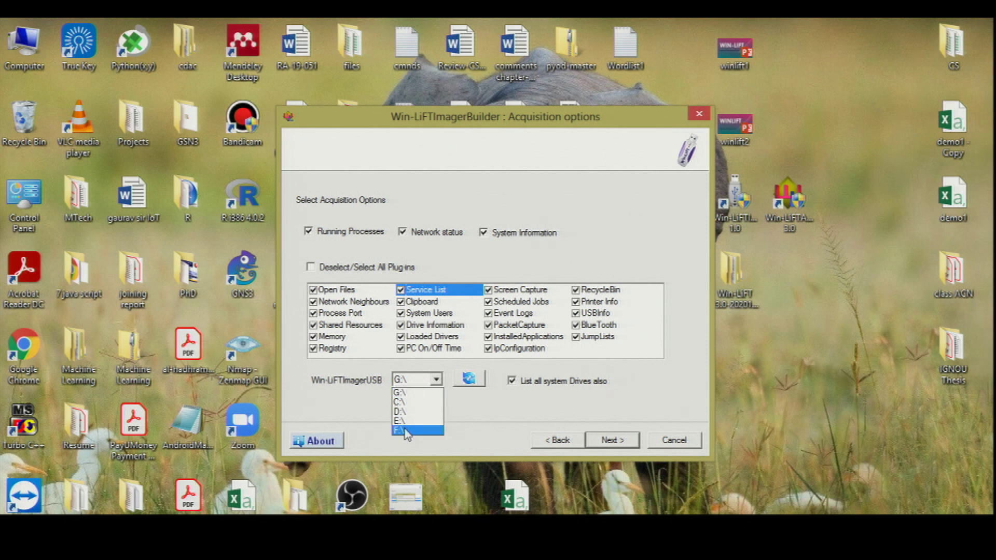
{"action": "left_click", "coordinate": [465, 401]}
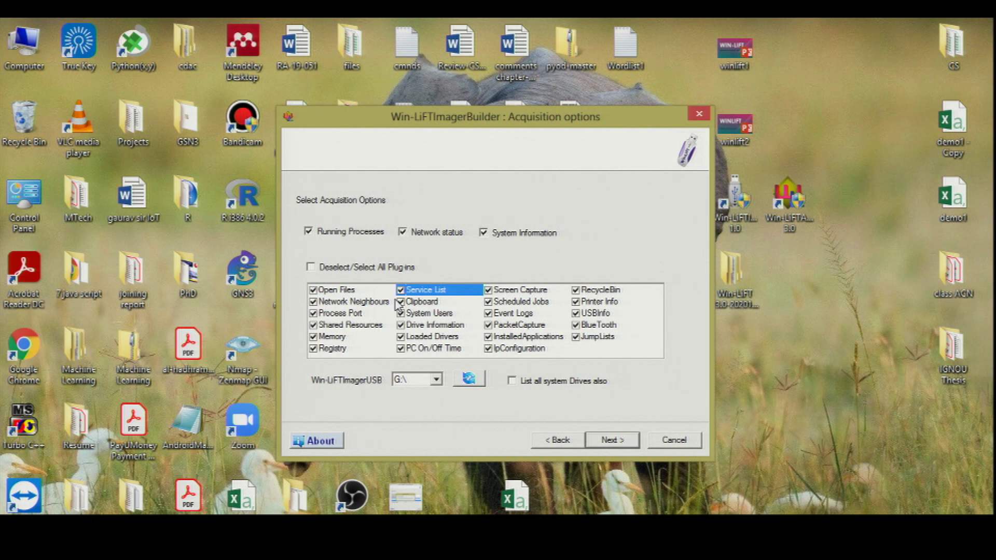
{"action": "left_click", "coordinate": [437, 383]}
{"action": "left_click", "coordinate": [420, 402]}
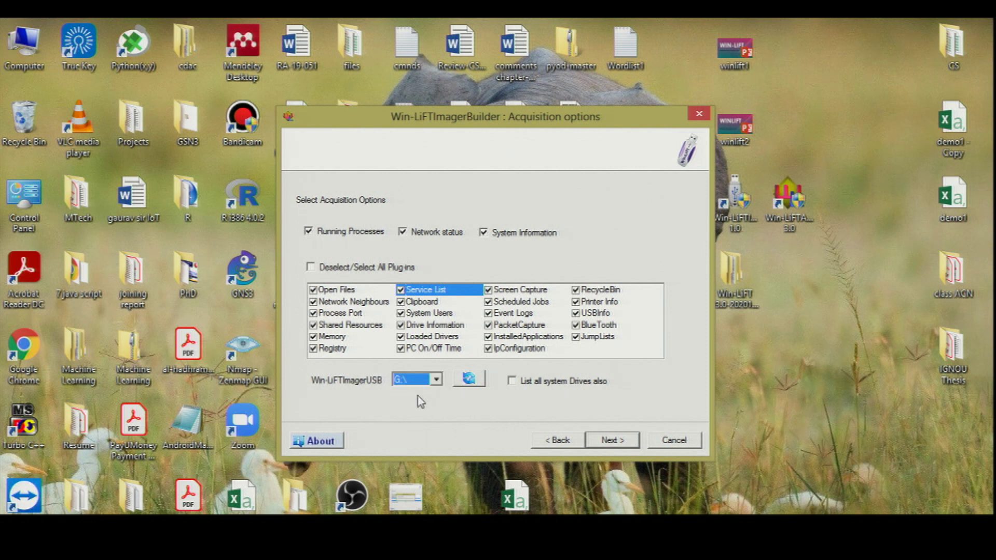
{"action": "left_click", "coordinate": [607, 441]}
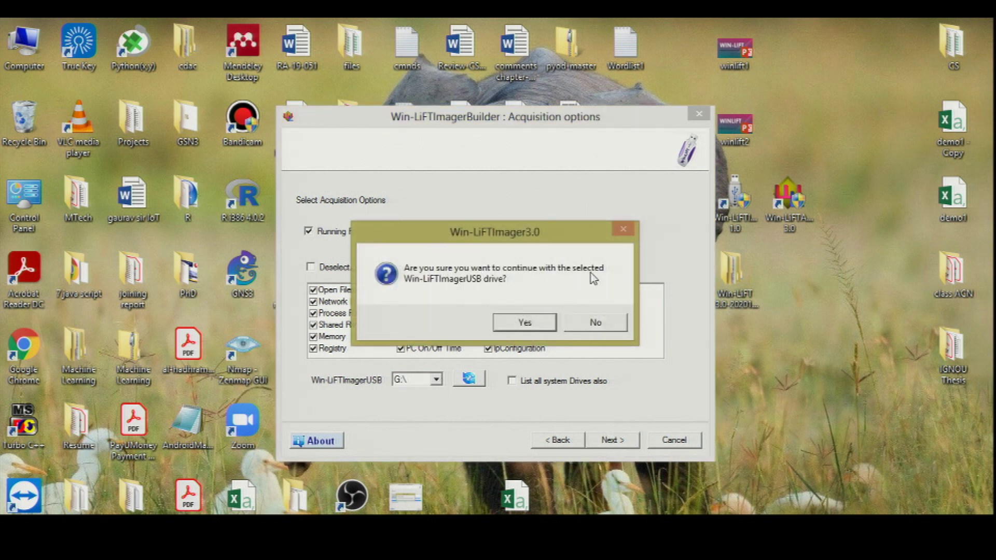
Step: Confirm the G: drive, scroll through the build report, and close it with Done
{"action": "left_click", "coordinate": [525, 324]}
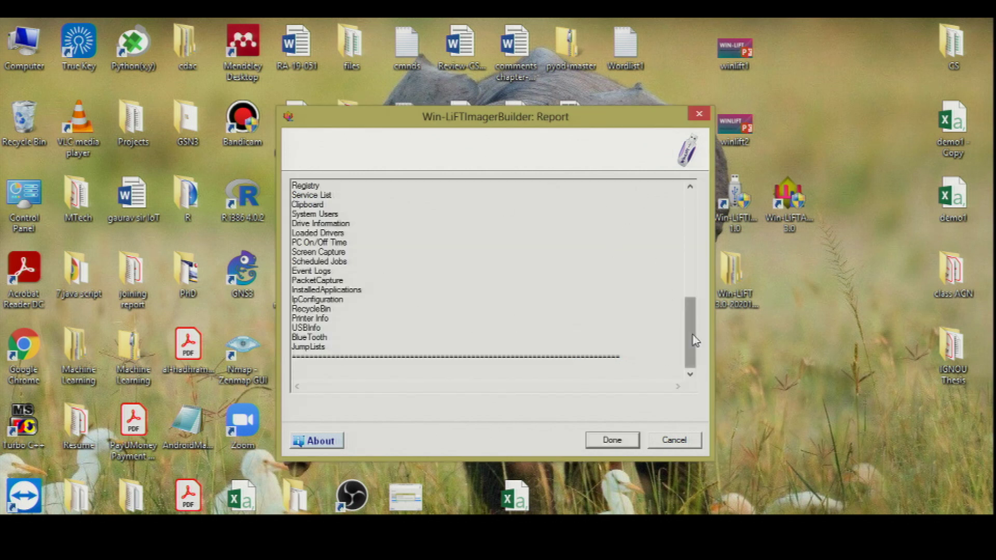
{"action": "left_click_drag", "start_coordinate": [691, 335], "coordinate": [703, 224]}
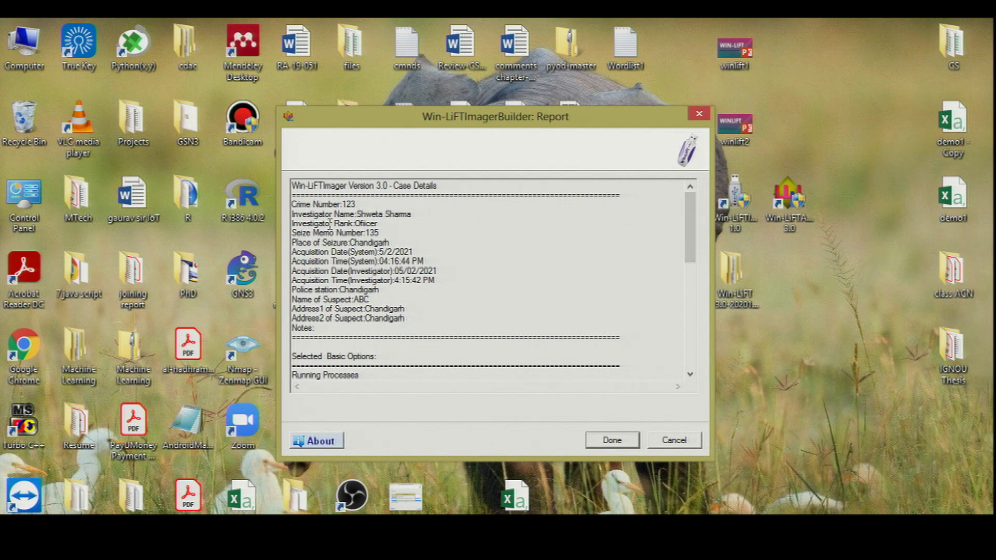
{"action": "left_click_drag", "start_coordinate": [692, 214], "coordinate": [691, 323]}
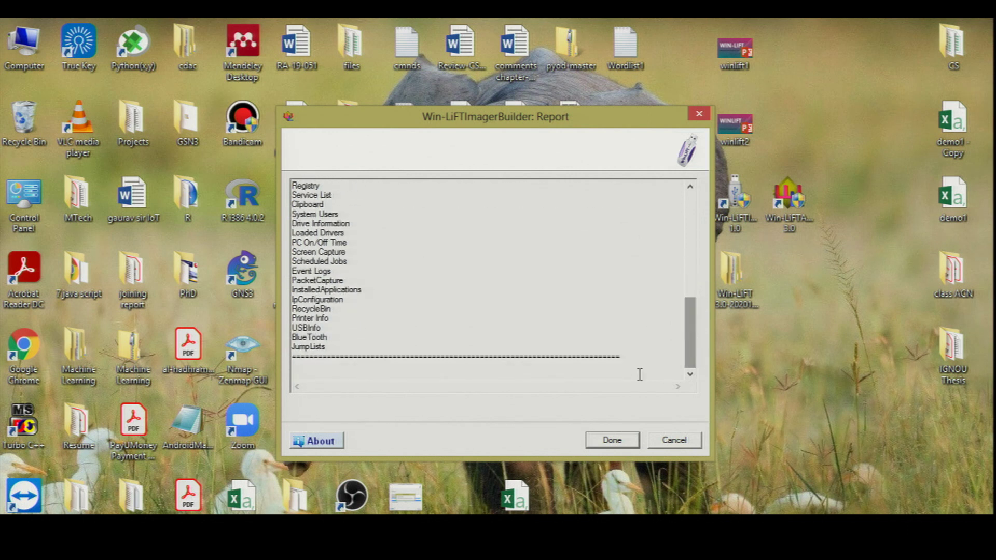
{"action": "left_click", "coordinate": [615, 442]}
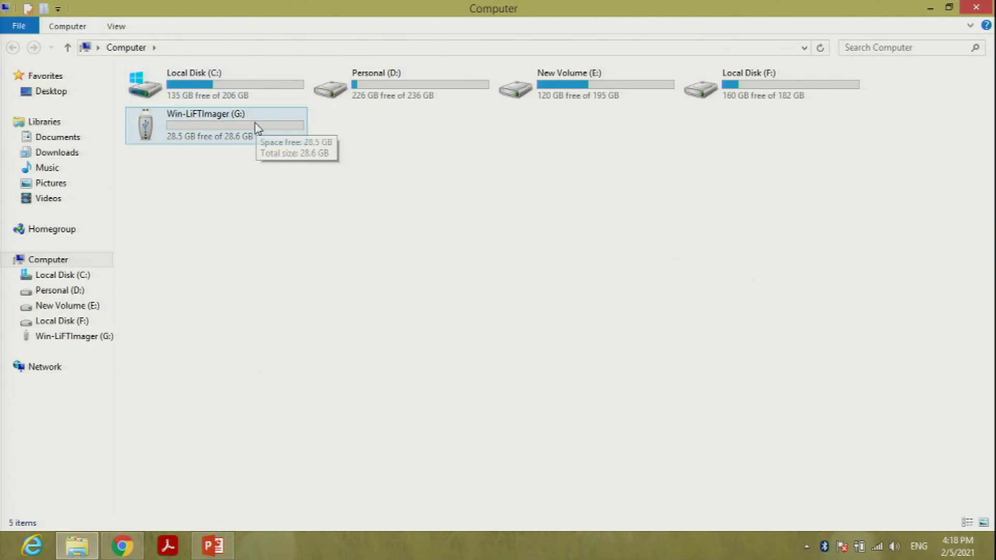
Step: Open the Win-LiFTImager (G:) drive and run Win-LiFTImager.exe from it
{"action": "double_click", "coordinate": [238, 129]}
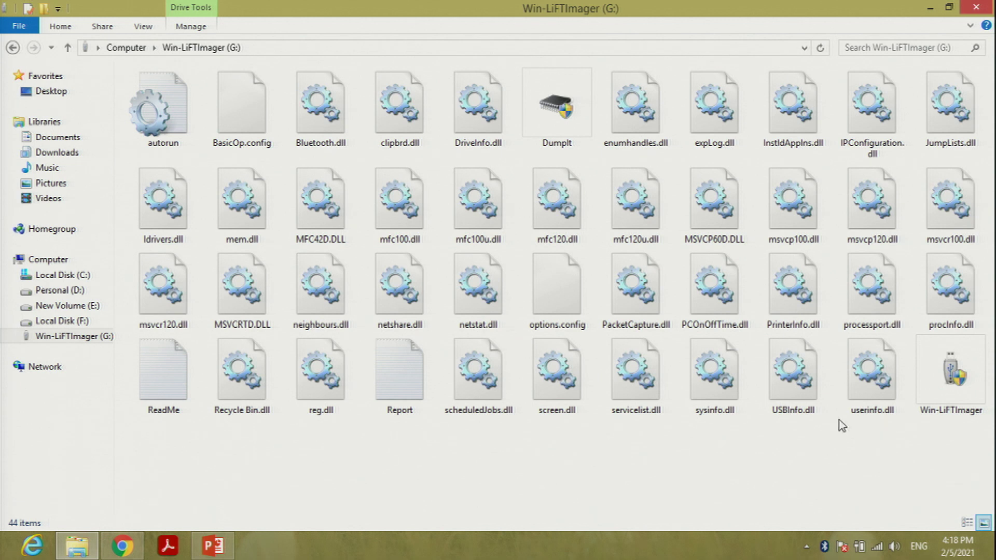
{"action": "left_click", "coordinate": [953, 378]}
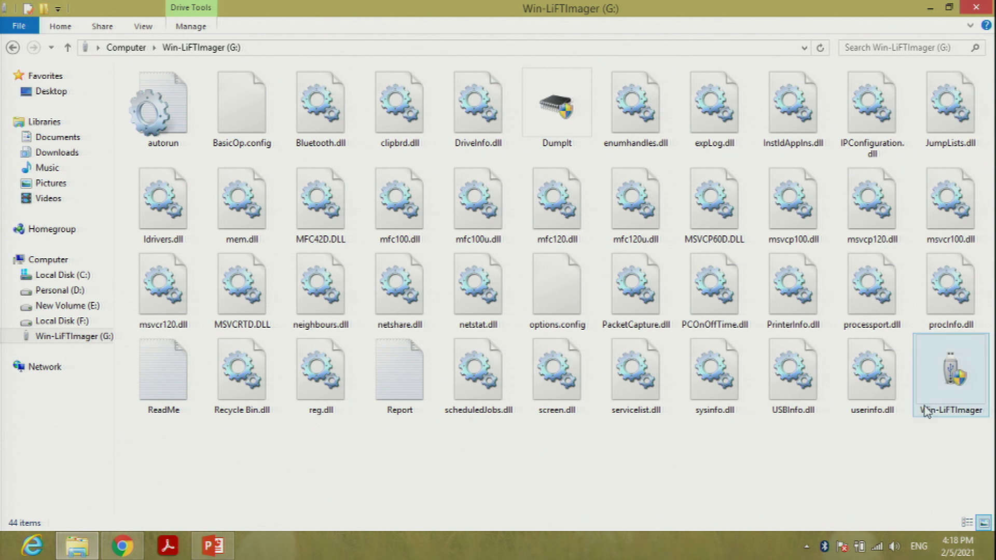
{"action": "double_click", "coordinate": [940, 383]}
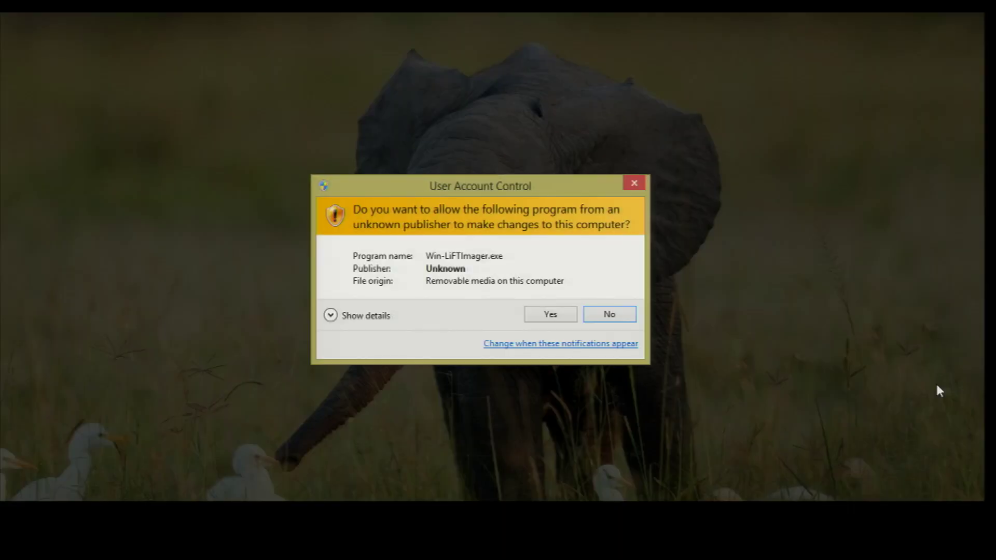
Step: Approve the UAC prompt so Win-LiFTImager starts acquiring evidence up to DumpIt
{"action": "left_click", "coordinate": [571, 317]}
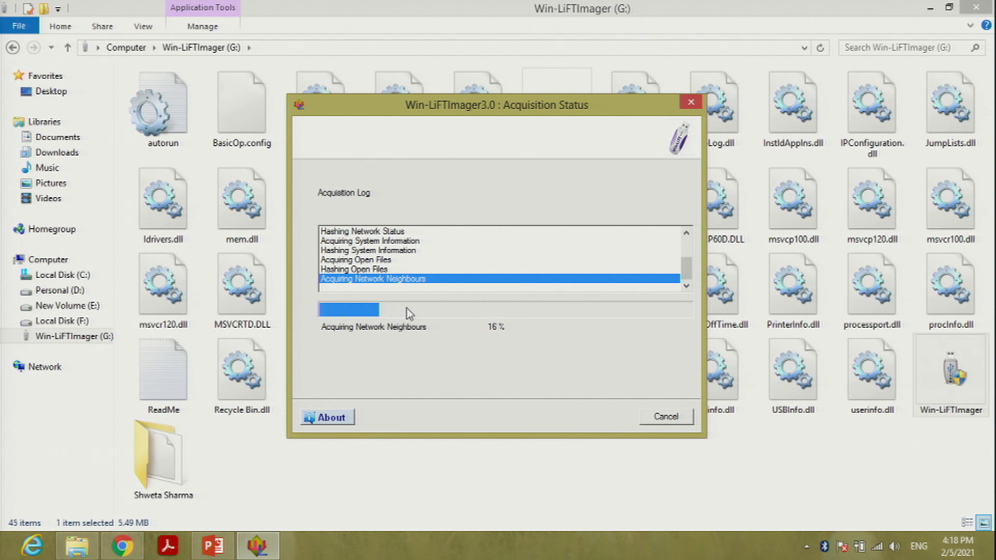
{"action": "mouse_move", "coordinate": [687, 268]}
{"action": "left_mouse_down"}
{"action": "mouse_move", "coordinate": [687, 258]}
{"action": "mouse_move", "coordinate": [687, 273]}
{"action": "left_mouse_up"}
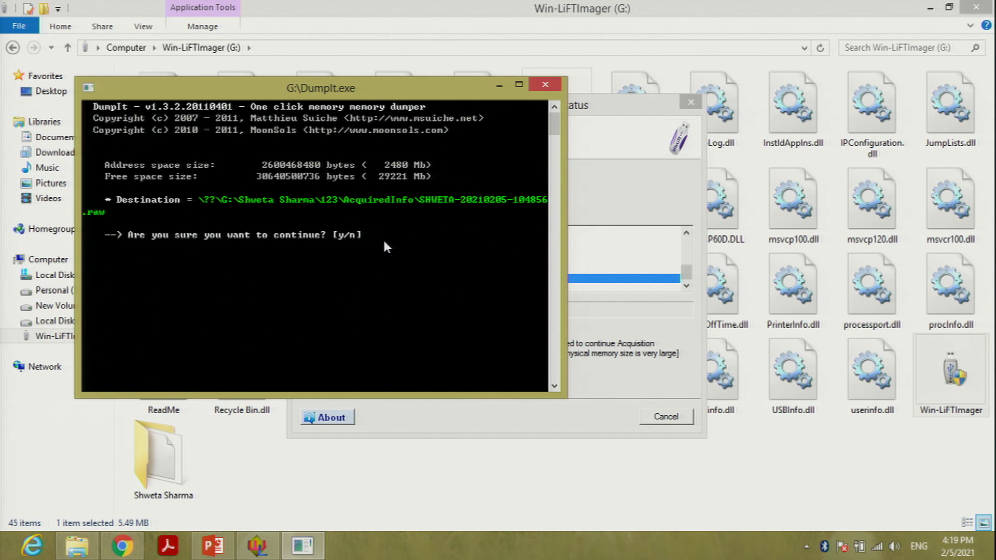
Step: Confirm the DumpIt prompt so physical memory is dumped into the G: case folder
{"action": "key", "text": "Return"}
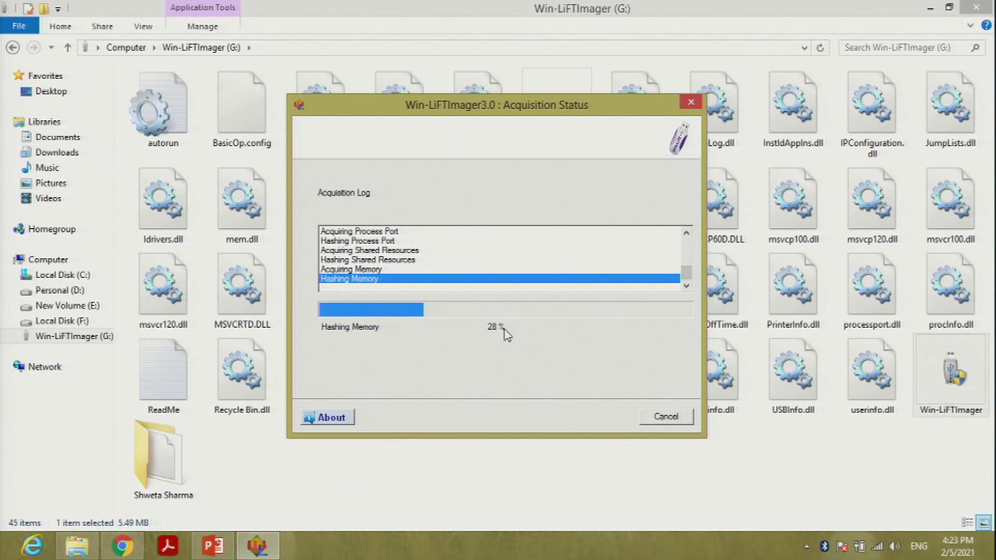
Step: Wait for acquisition to reach 100% and close the Acquisition Status window
{"action": "left_click_drag", "start_coordinate": [515, 112], "coordinate": [507, 107]}
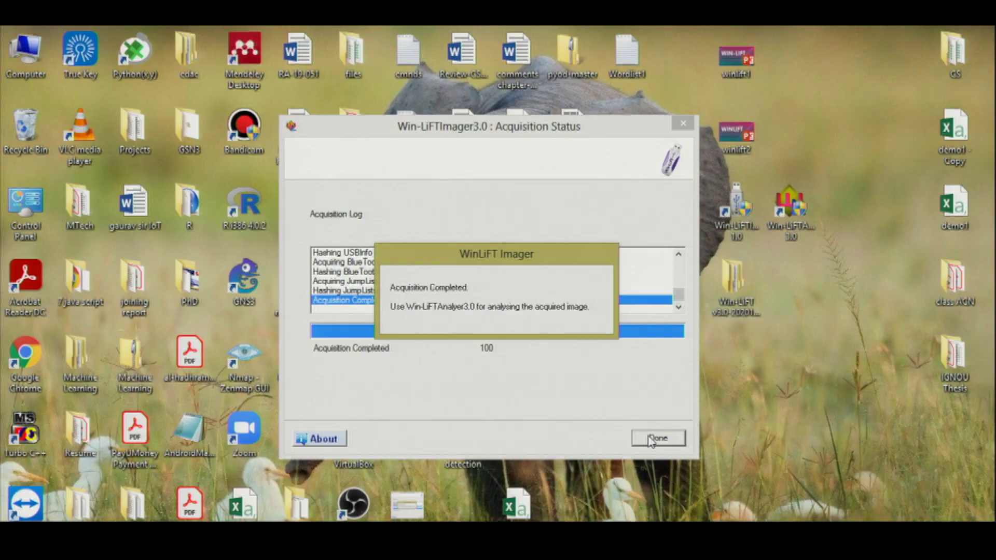
{"action": "left_click", "coordinate": [651, 439]}
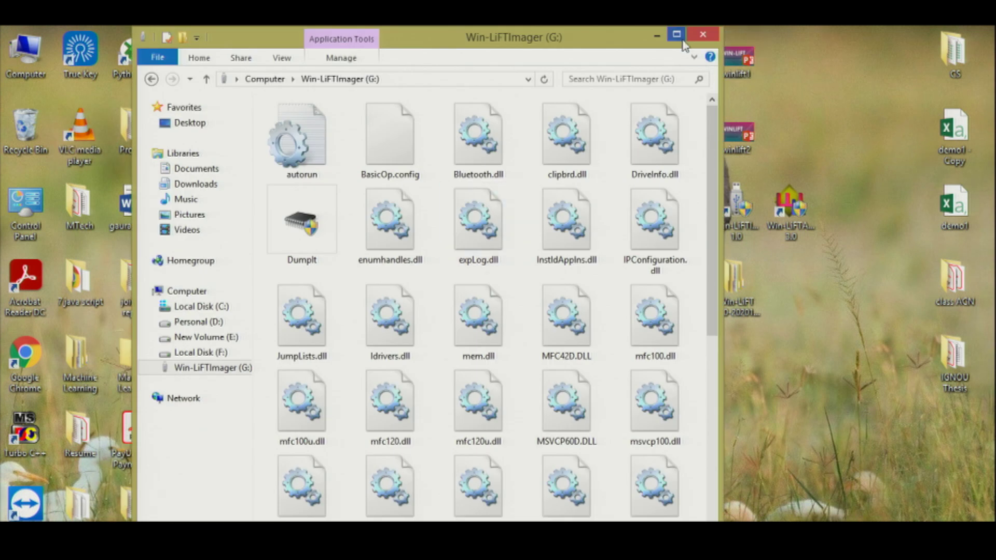
Step: Refresh Win-LiFTImager (G:) in Explorer, open the new case folder, then return to the winlift1 presentation
{"action": "left_click", "coordinate": [689, 32]}
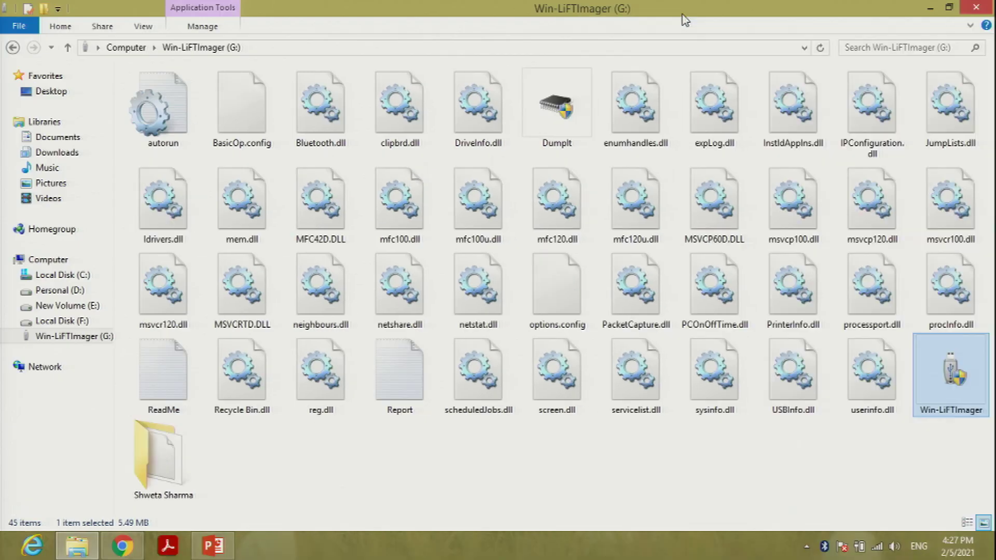
{"action": "left_click", "coordinate": [73, 336]}
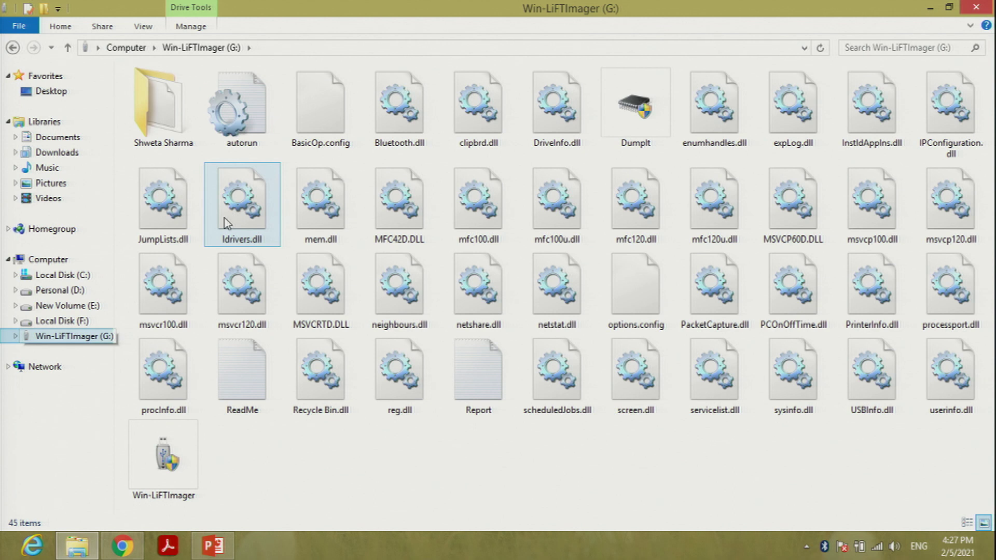
{"action": "mouse_move", "coordinate": [181, 111]}
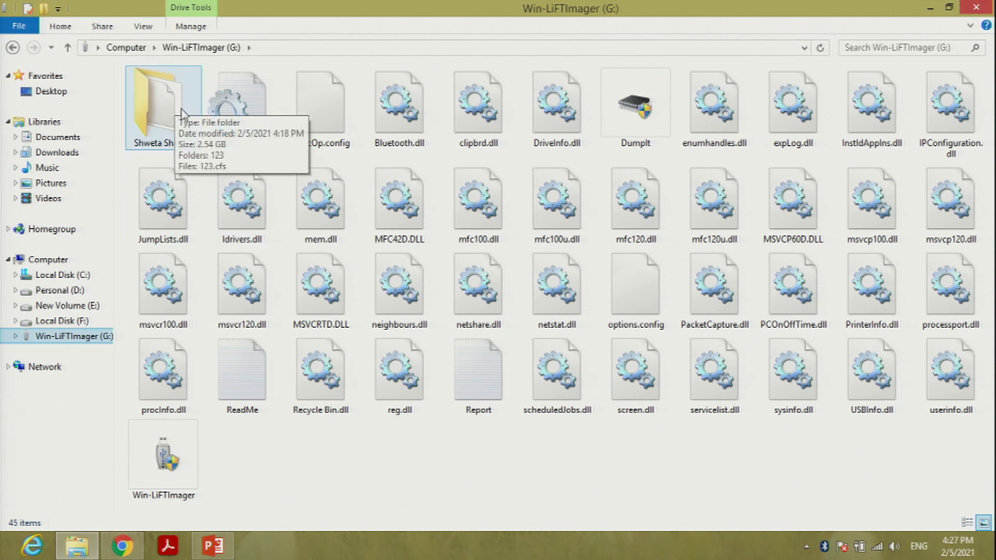
{"action": "left_click", "coordinate": [189, 195]}
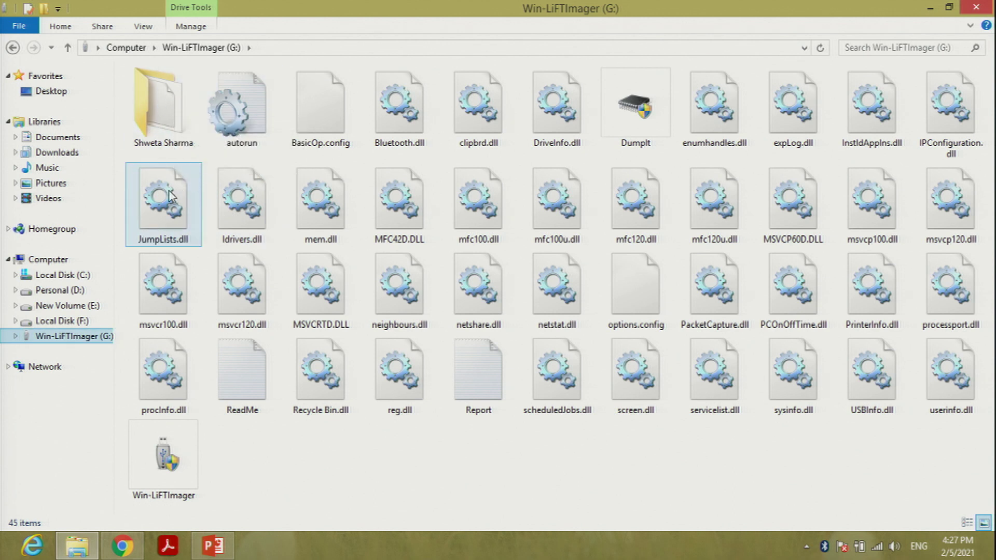
{"action": "left_click", "coordinate": [171, 122]}
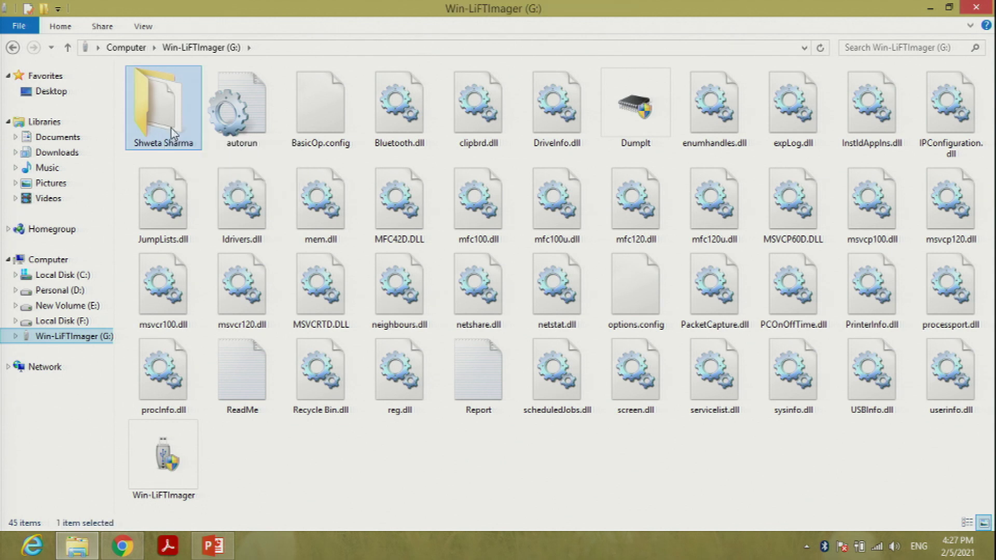
{"action": "double_click", "coordinate": [173, 133]}
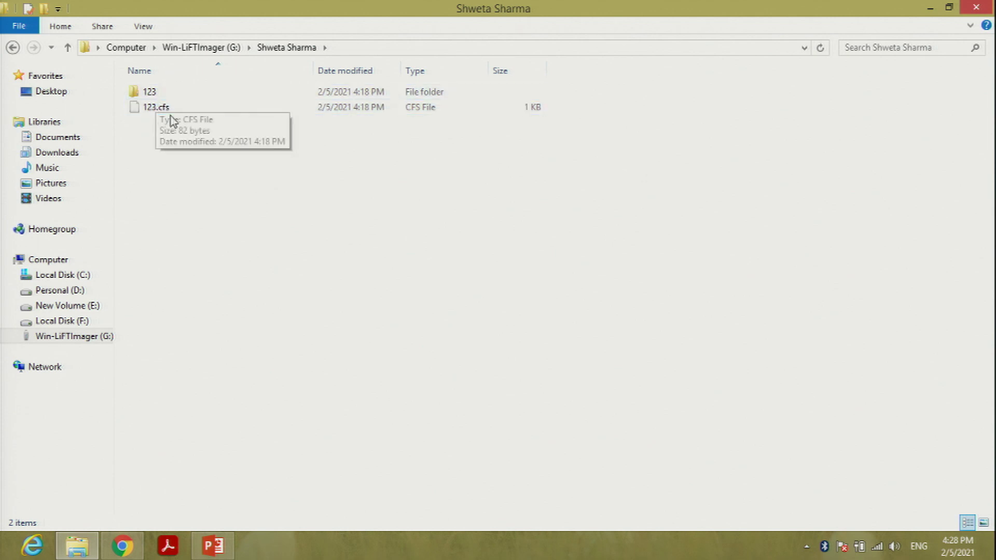
{"action": "left_click", "coordinate": [220, 542]}
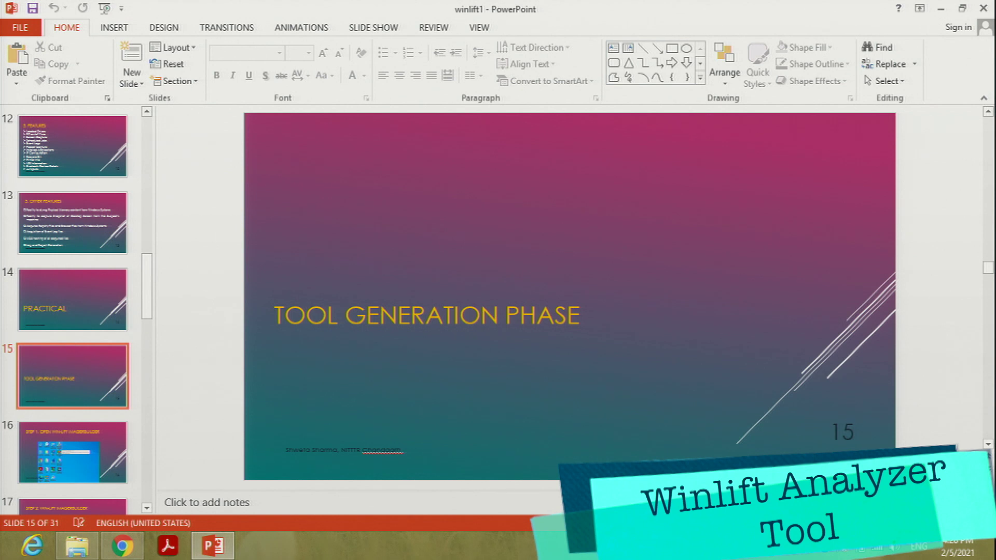